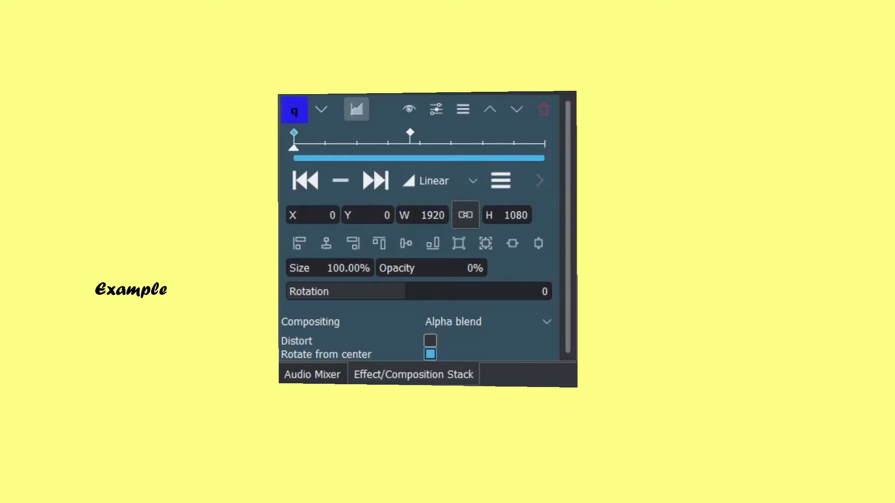
Set the X position to 100 at the second keyframe and return to the first keyframe.
key(space)
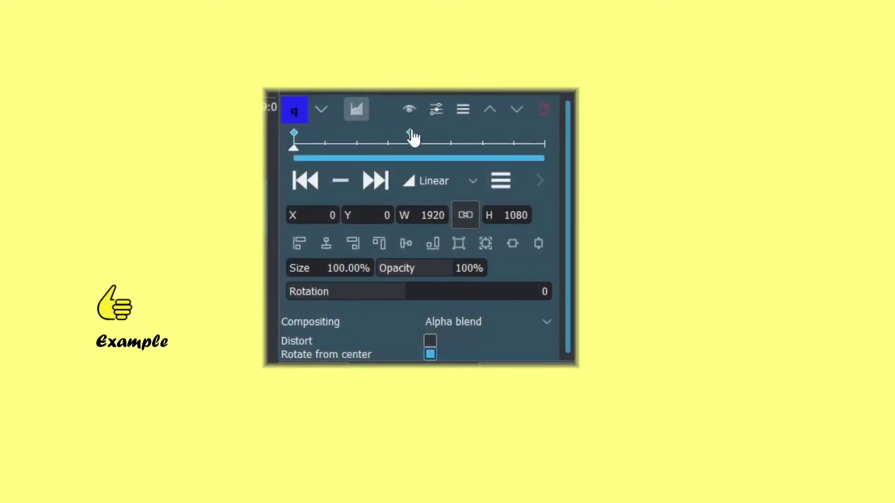
click(411, 134)
click(336, 216)
double_click(337, 216)
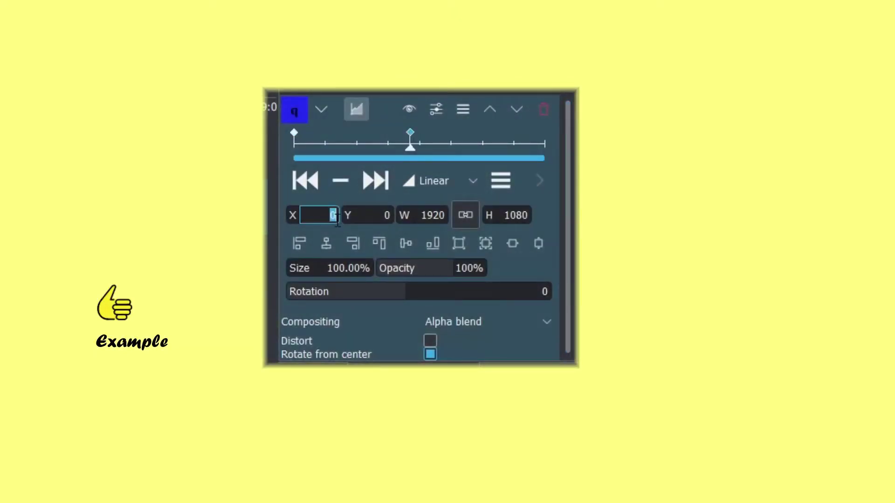
text(100)
key(Return)
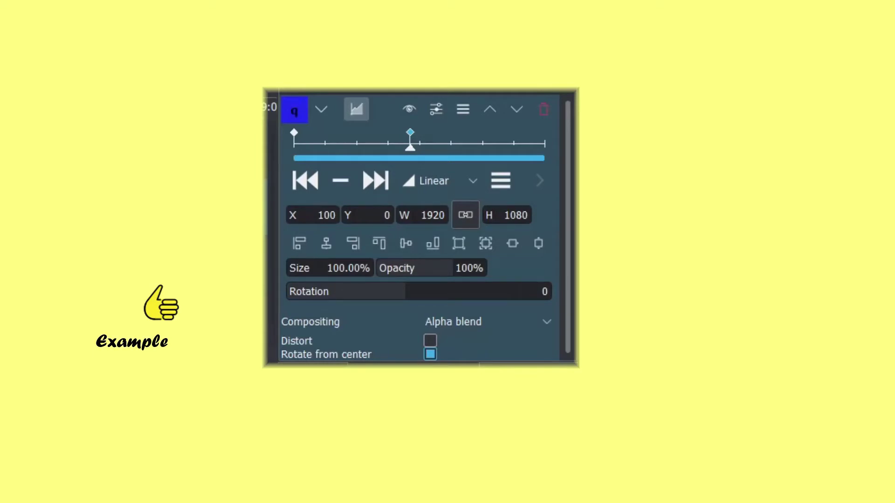
key(Home)
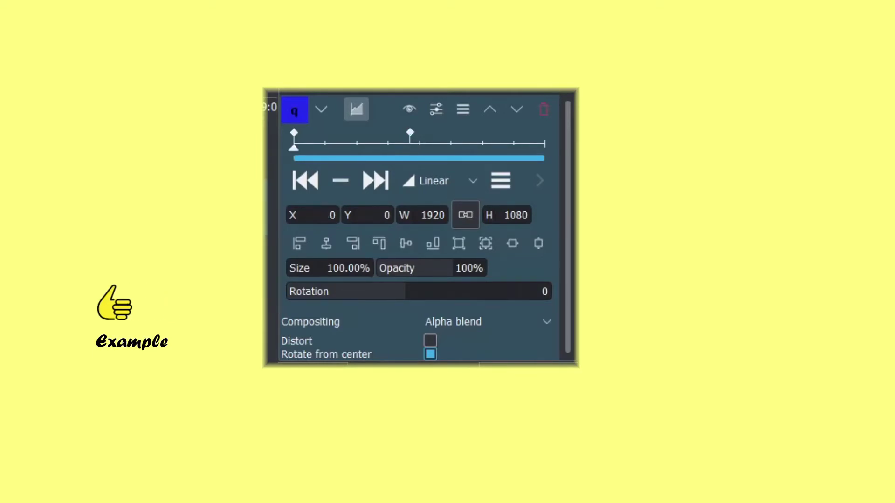
key(space)
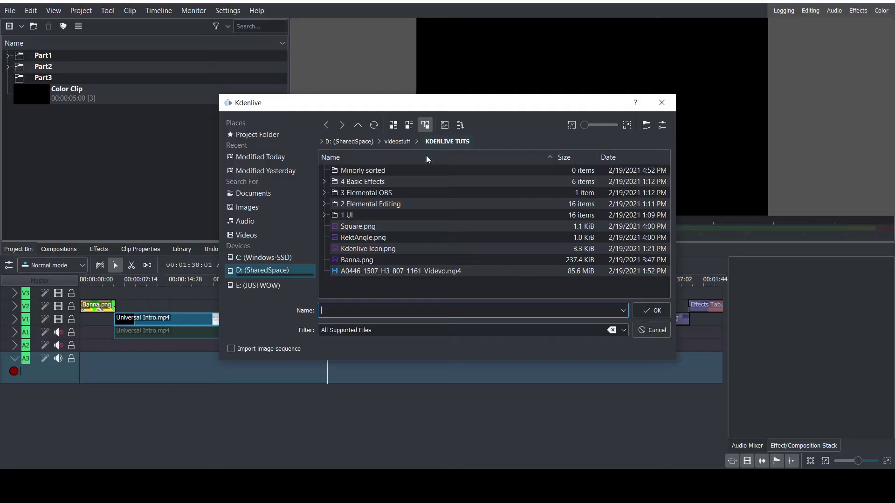
Import Square.png and RektAngle.png from the KDENLIVE TUTS folder into the project.
click(358, 225)
shift+click(367, 239)
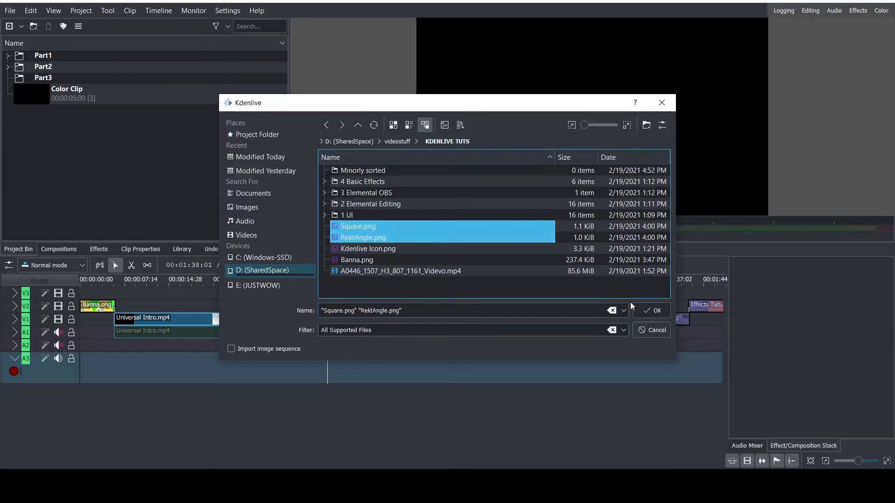
click(652, 310)
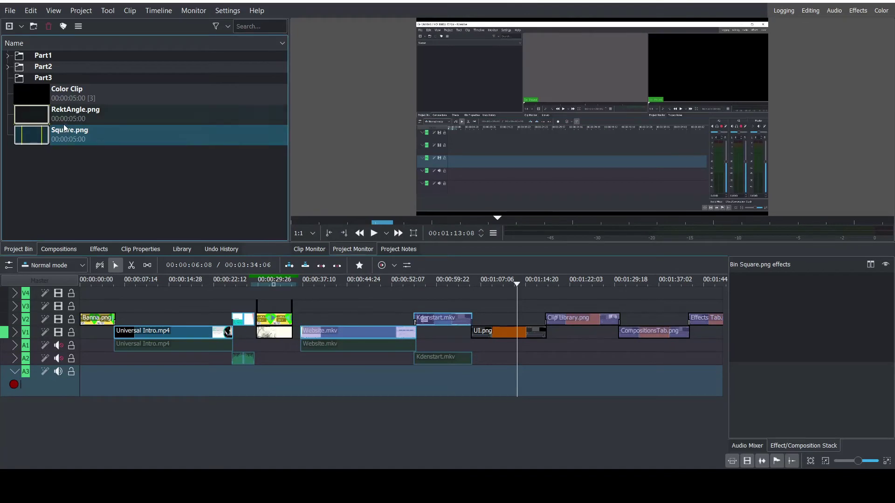
Place Square.png on track V3 at the playhead and give the clip a Transform effect.
drag(40, 138, 519, 307)
click(531, 306)
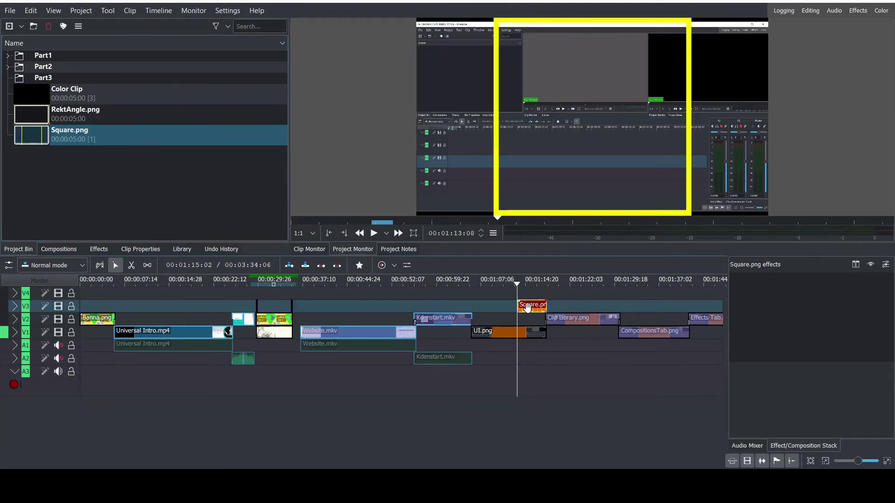
right_click(531, 306)
mouse_move(625, 293)
click(735, 294)
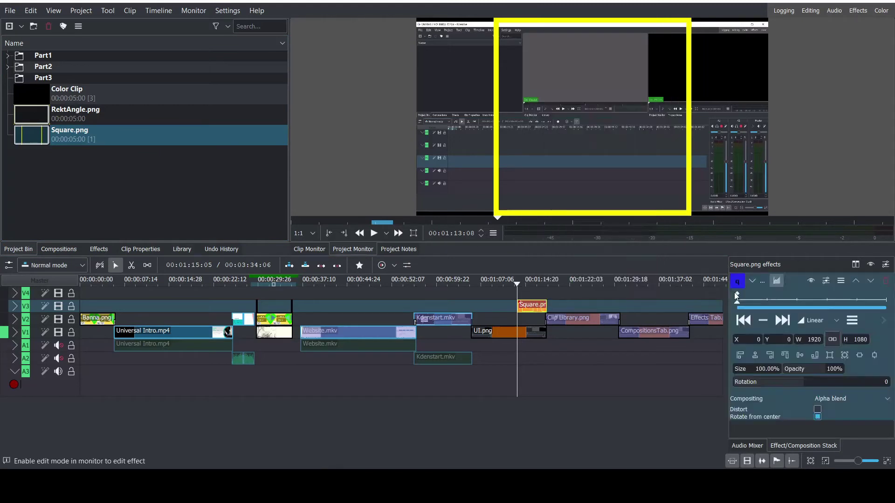
Try a size of 40% for the yellow square.
click(773, 369)
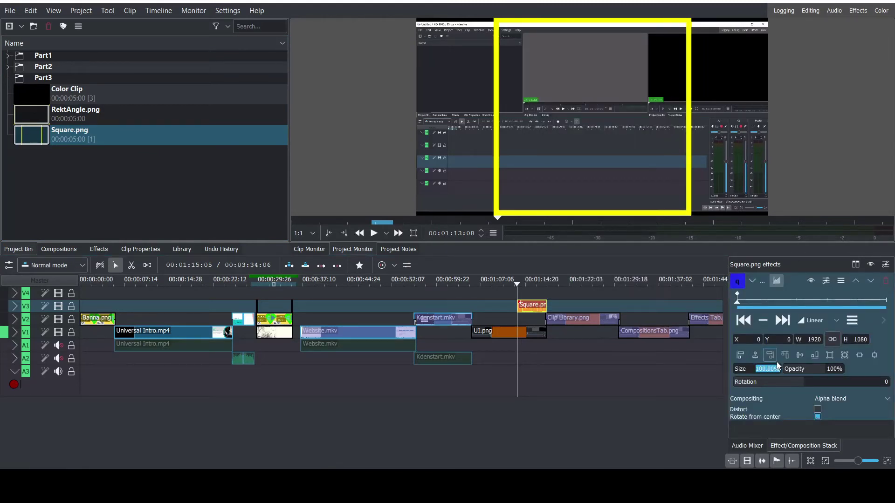
text(40)
key(Return)
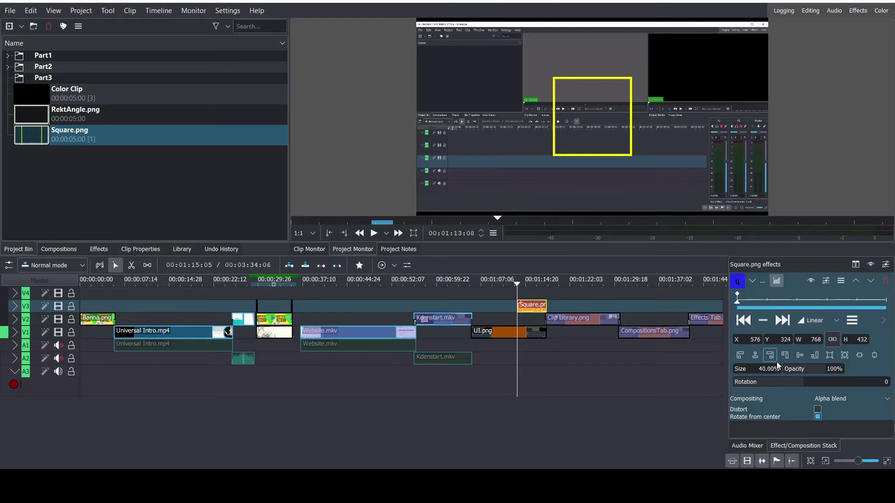
Set the yellow square's size to 55% and move it to about X -229, Y 11.
click(774, 369)
text(55)
key(Return)
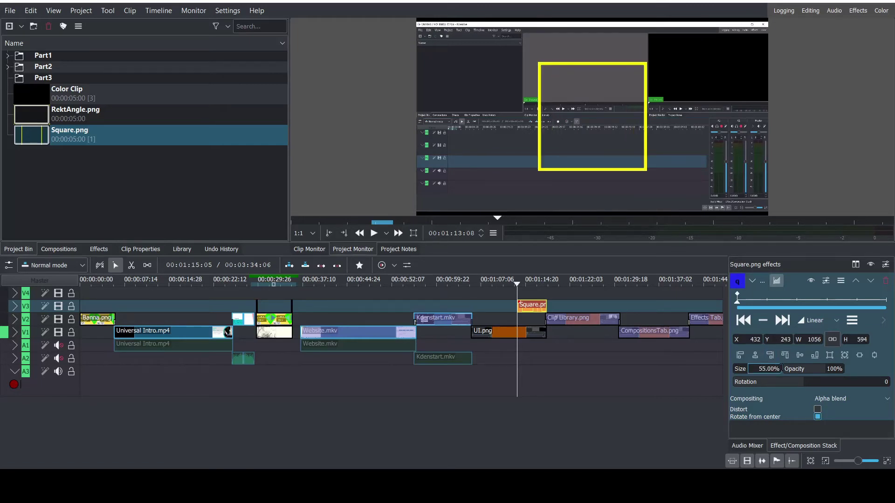
drag(737, 345, 424, 384)
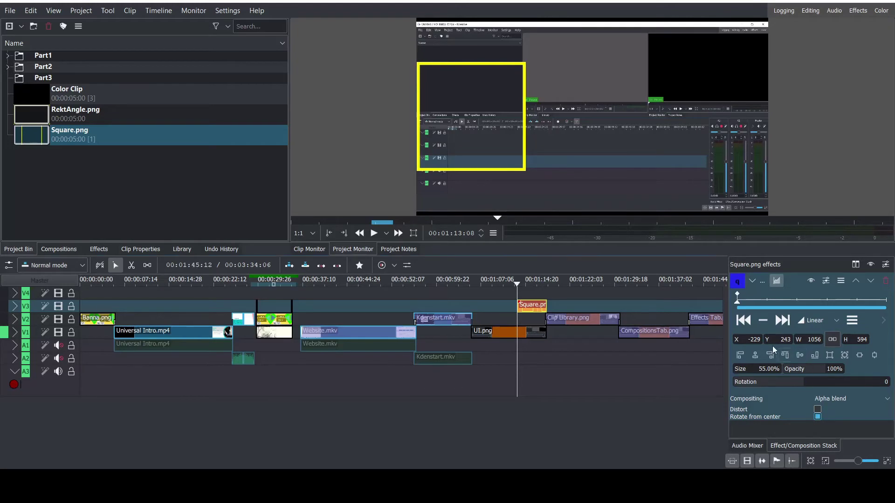
drag(766, 342, 658, 329)
Add a keyframe at 00:01:13:15, shortly after the start of the Square.png clip.
scroll(662, 326, up, 3)
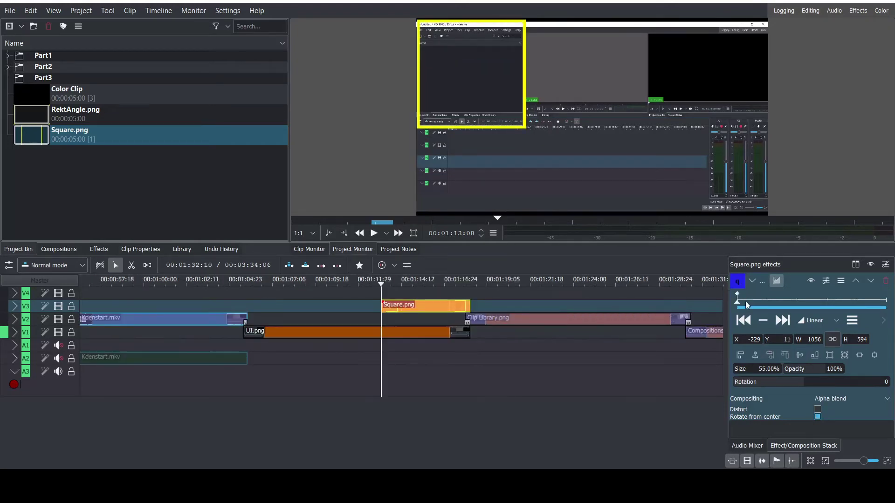
click(745, 301)
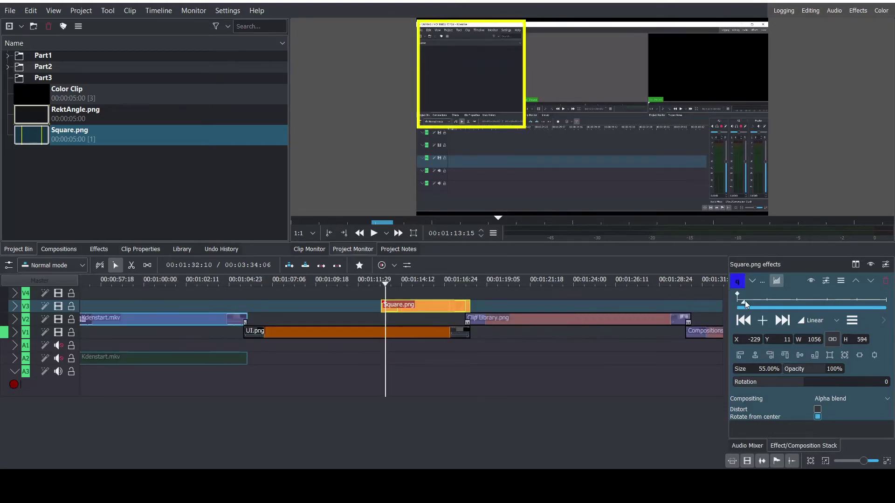
click(762, 318)
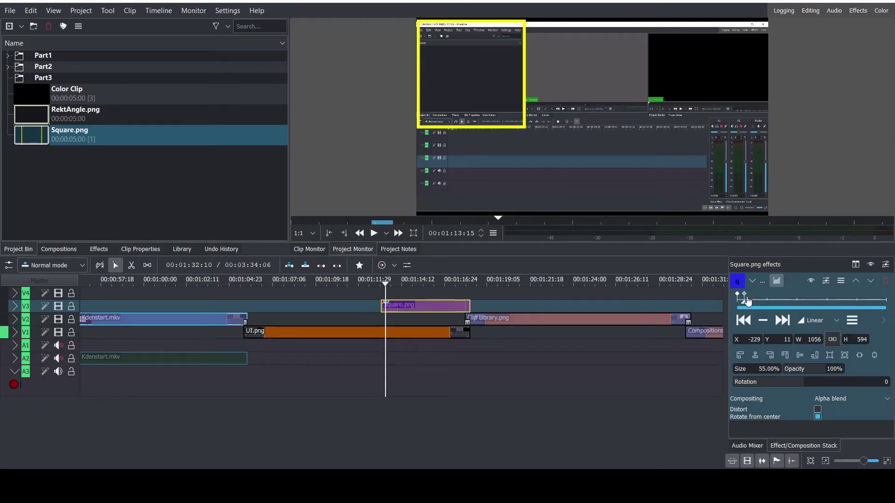
drag(746, 301, 742, 299)
Set the opacity to 0% at the Square.png clip's first keyframe and scrub through the fade-in.
click(744, 298)
click(738, 298)
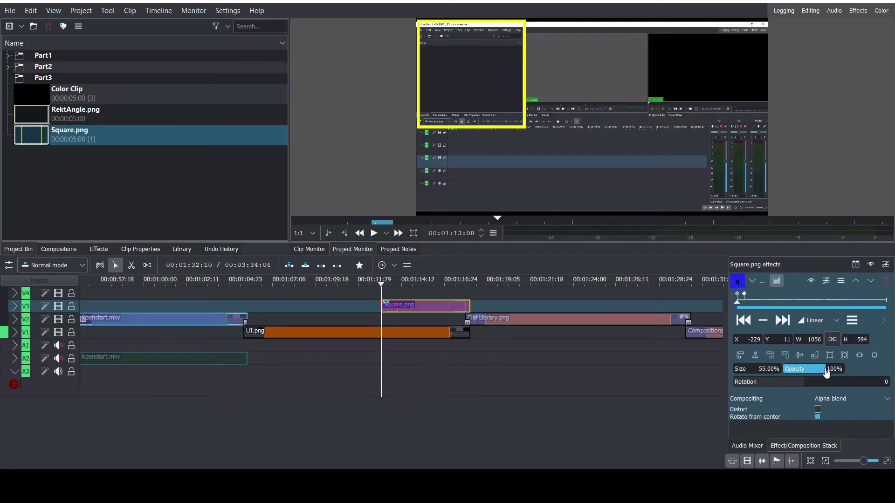
drag(826, 373, 739, 366)
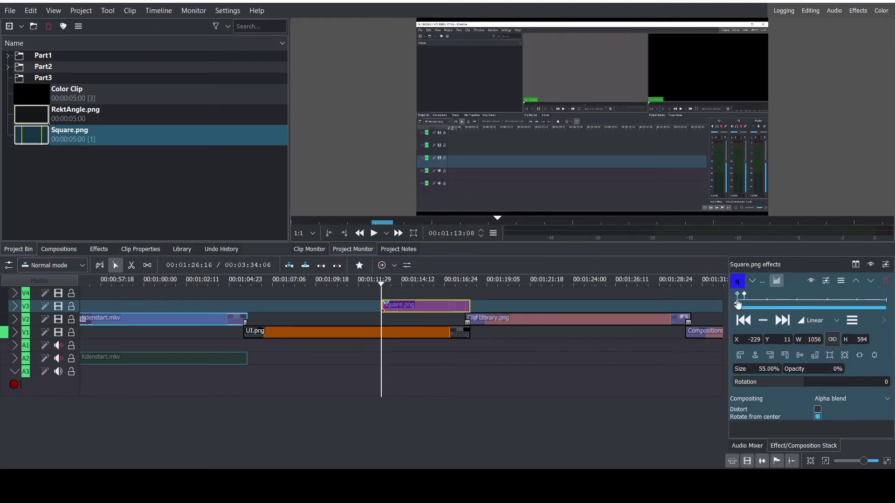
drag(738, 306, 744, 306)
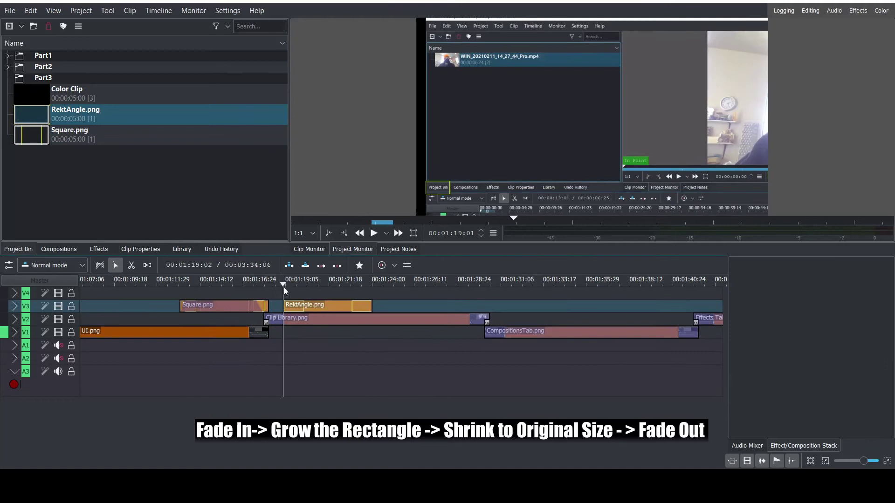
Shift the RektAngle.png clip slightly later on track V3 and open its effect settings.
drag(316, 307, 295, 298)
click(300, 298)
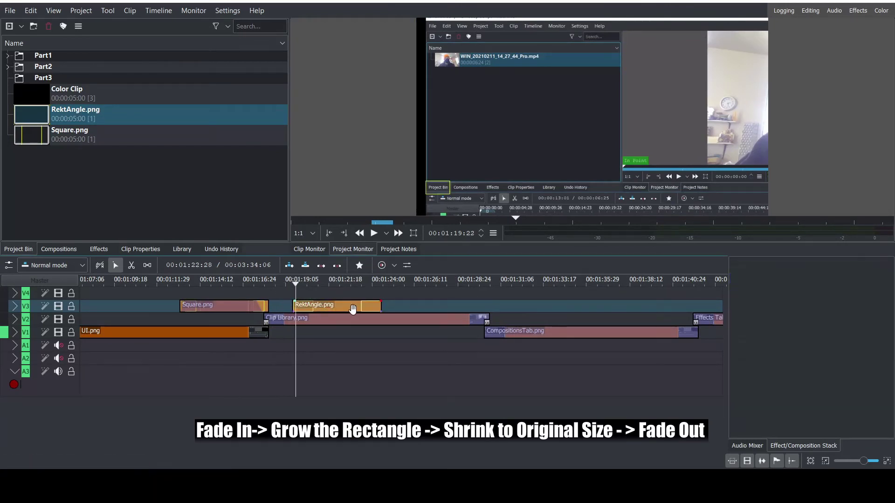
click(354, 309)
Add a keyframe at 00:01:19:26 to the RektAngle.png clip and lower the first keyframe's opacity for a fade-in.
drag(742, 303, 746, 303)
click(762, 322)
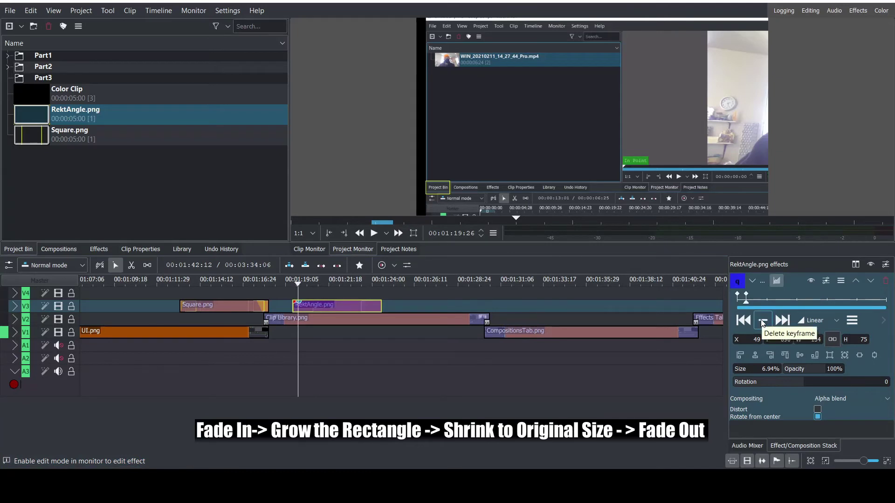
click(737, 295)
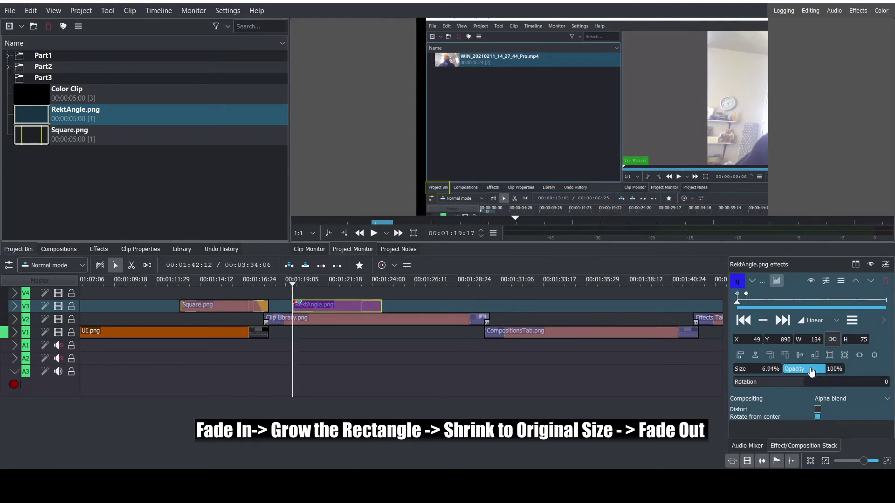
drag(812, 371, 448, 391)
Add a third keyframe at 00:01:20:06 and enlarge the rectangle to a size of 10% there.
drag(292, 284, 299, 283)
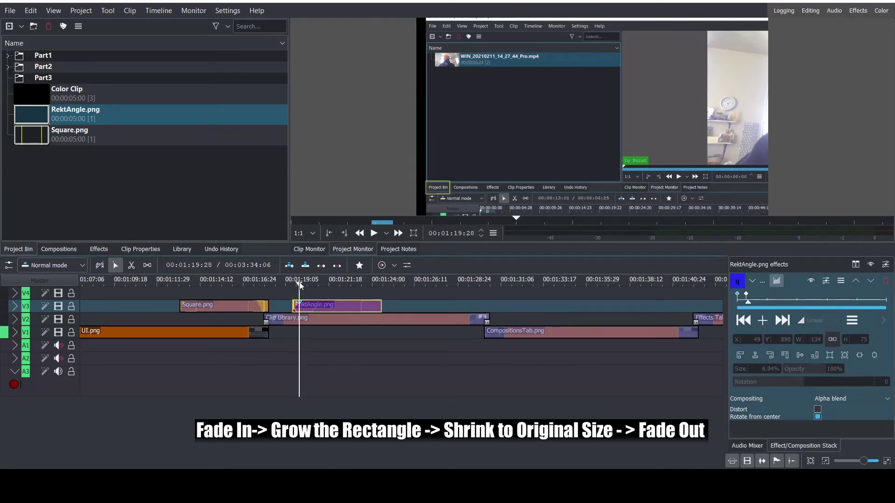
drag(754, 301, 756, 302)
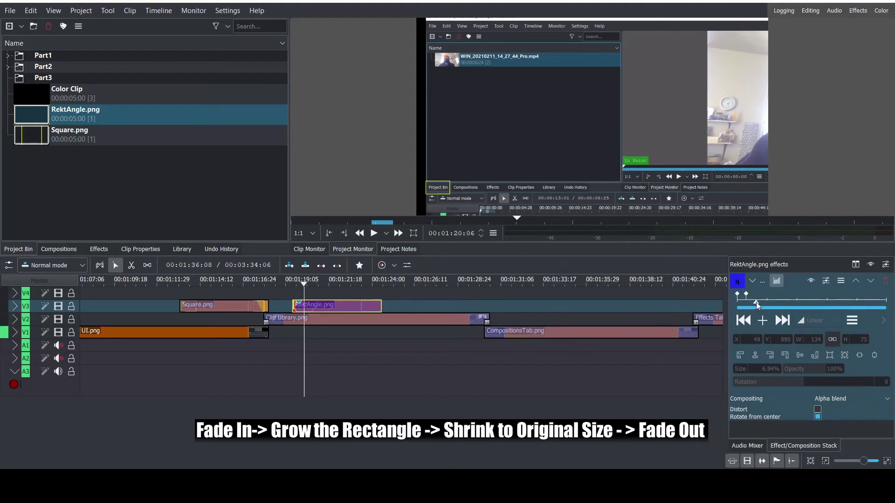
click(761, 325)
drag(748, 368, 748, 367)
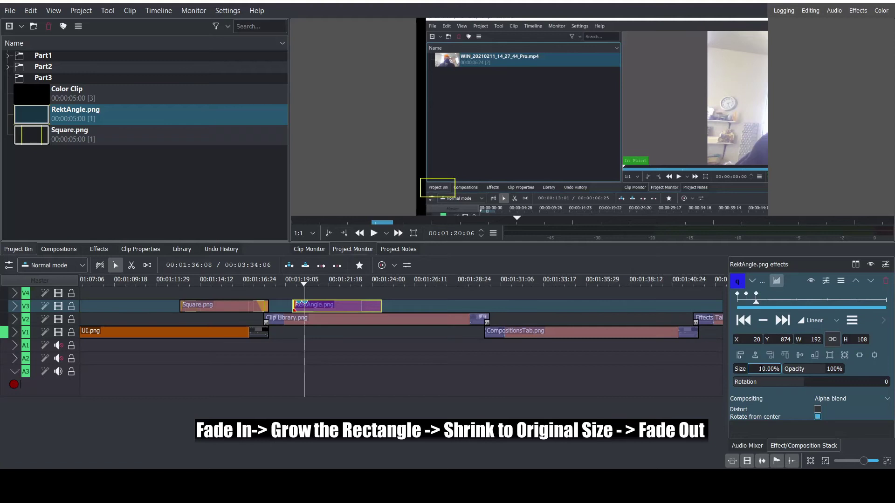
Add a fourth keyframe at 00:01:20:17, shrink the rectangle back to 6.9%, and play the animation.
click(746, 297)
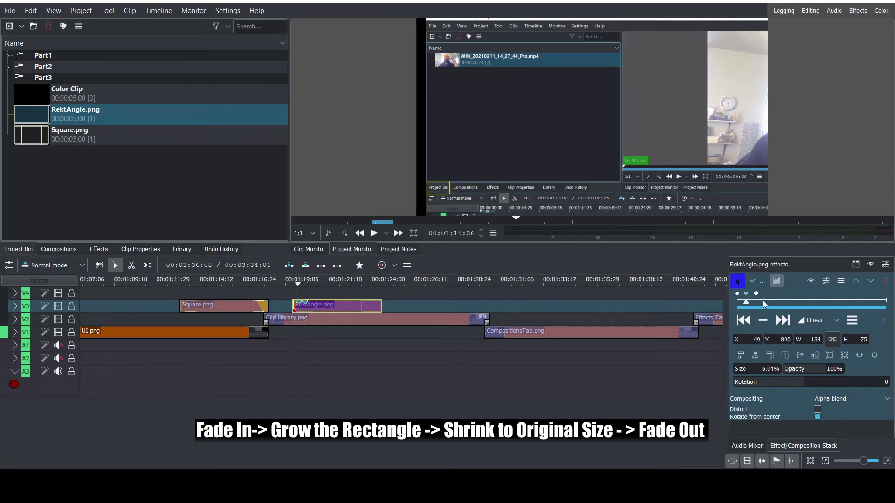
double_click(768, 300)
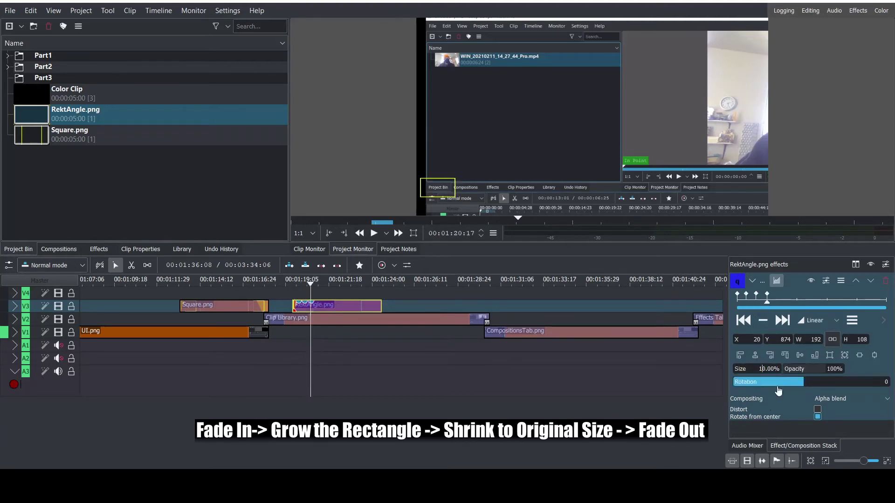
key(ctrl+a)
text(6.9)
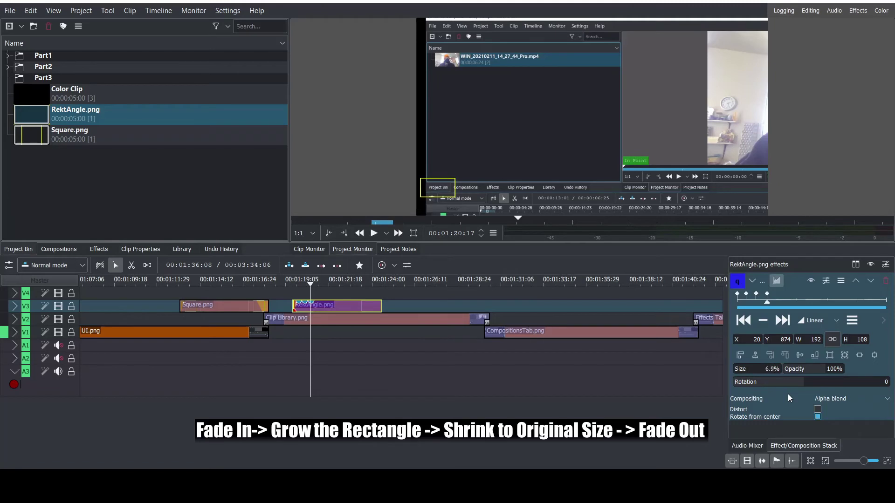
key(Return)
click(374, 233)
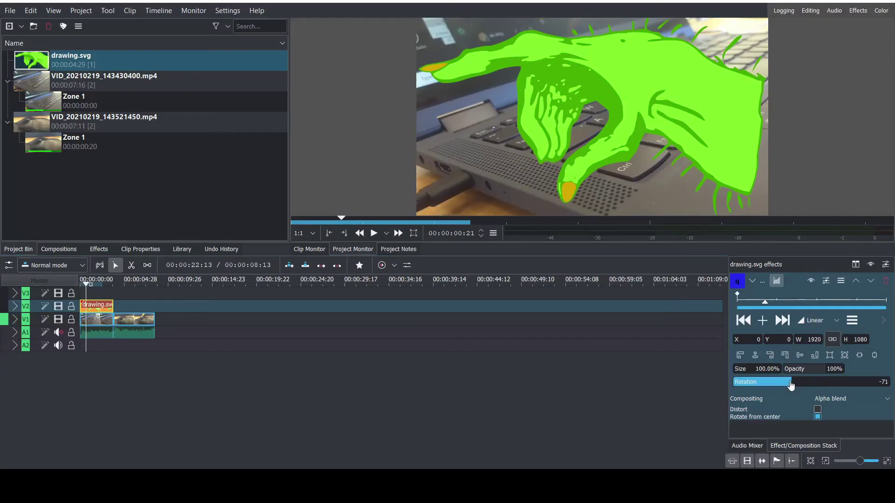
Set the drawing.svg clip's transform to rotation -54, about X 863, Y -962, and opacity 40%.
drag(863, 343, 894, 343)
drag(775, 342, 330, 346)
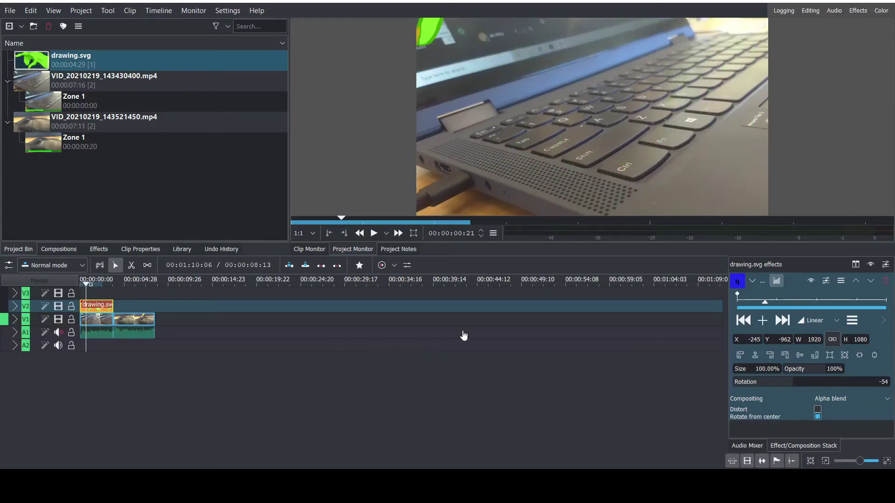
click(92, 289)
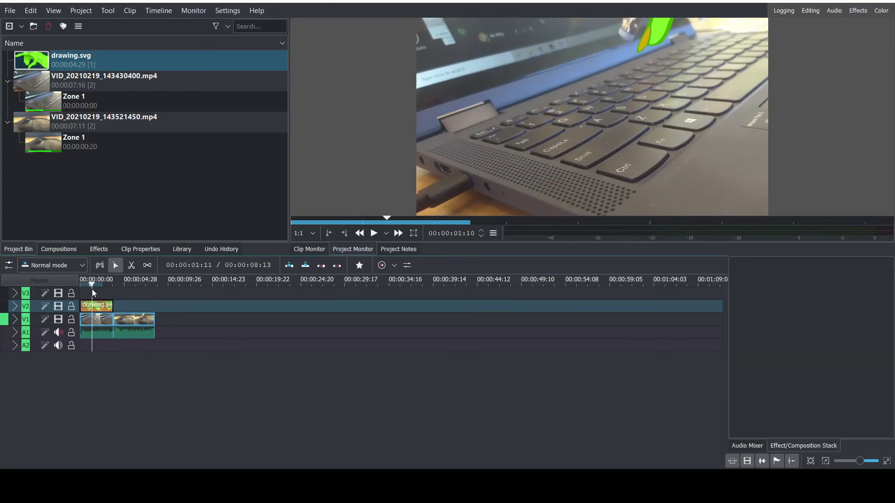
click(96, 305)
drag(733, 342, 674, 337)
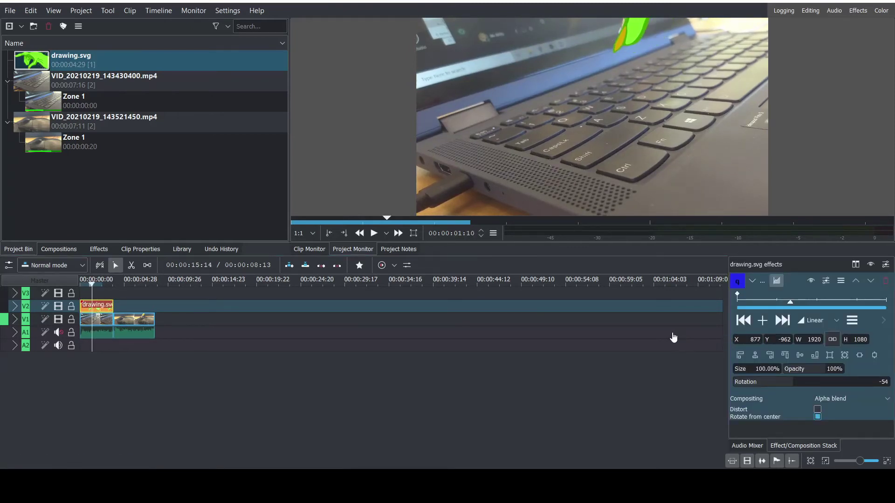
drag(804, 369, 831, 370)
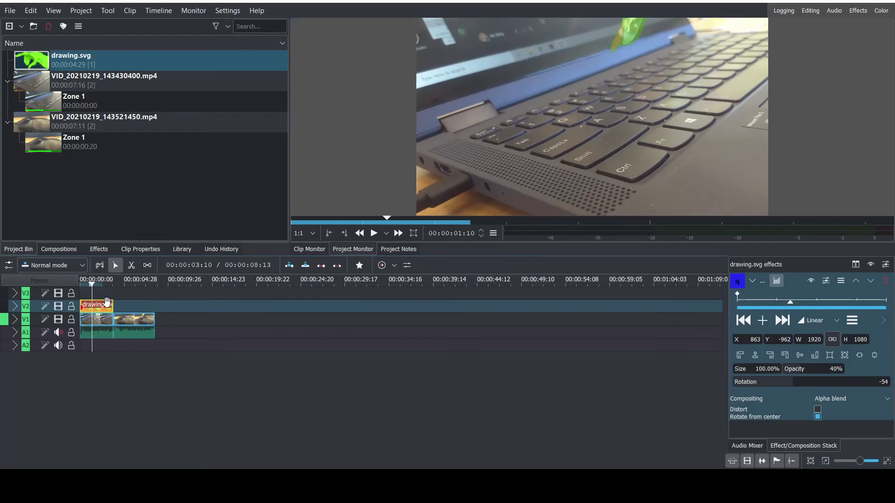
Try adding a keyframe at 00:00:01:08 to the drawing.svg clip and moving it to the clip's start.
drag(92, 296, 80, 296)
double_click(92, 308)
click(788, 294)
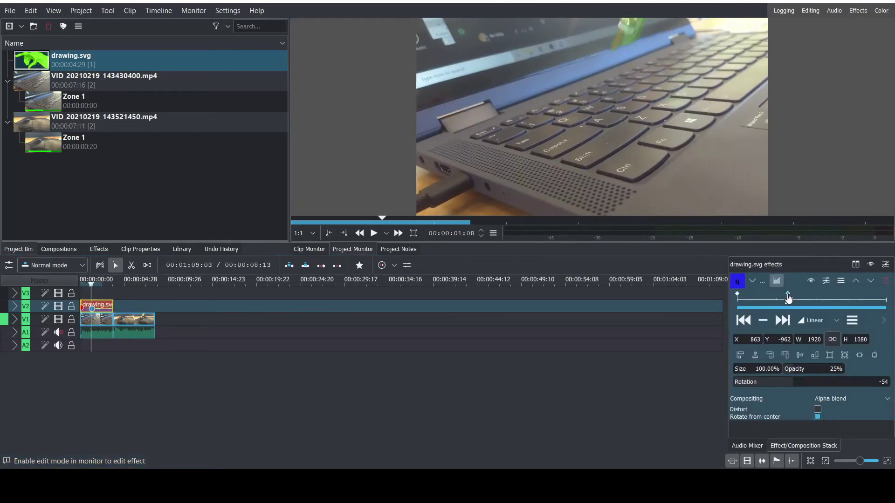
drag(788, 297, 738, 297)
click(741, 301)
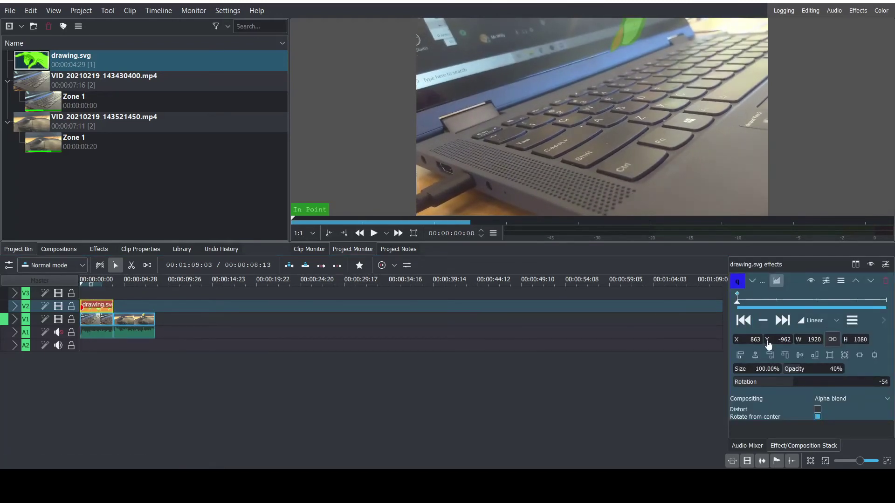
Add keyframes to the drawing.svg clip at 00:00:01:21 with Y -853 and at 00:00:01:05 with Y -932.
click(92, 293)
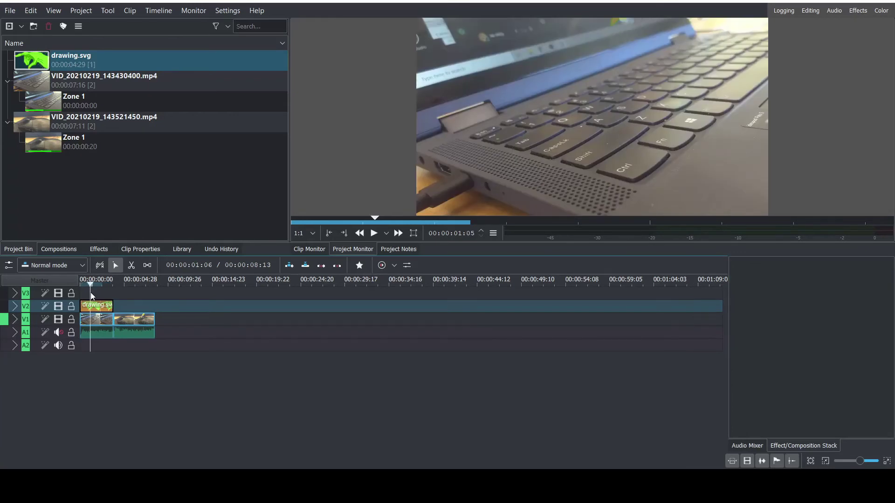
click(96, 305)
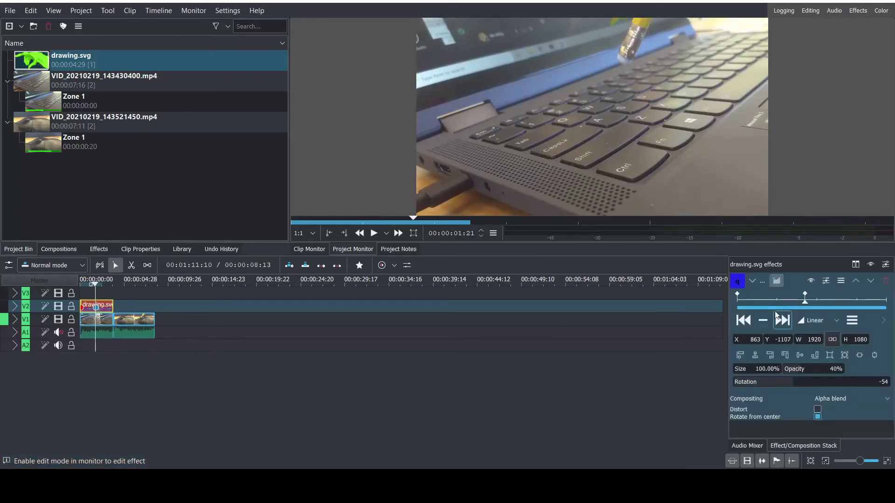
mouse_move(768, 341)
mouse_down()
mouse_move(748, 342)
mouse_move(881, 341)
mouse_up()
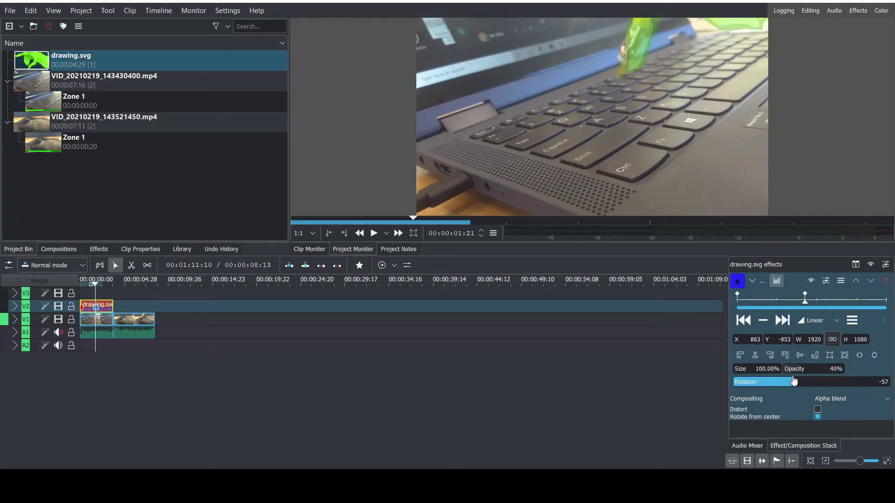
click(91, 297)
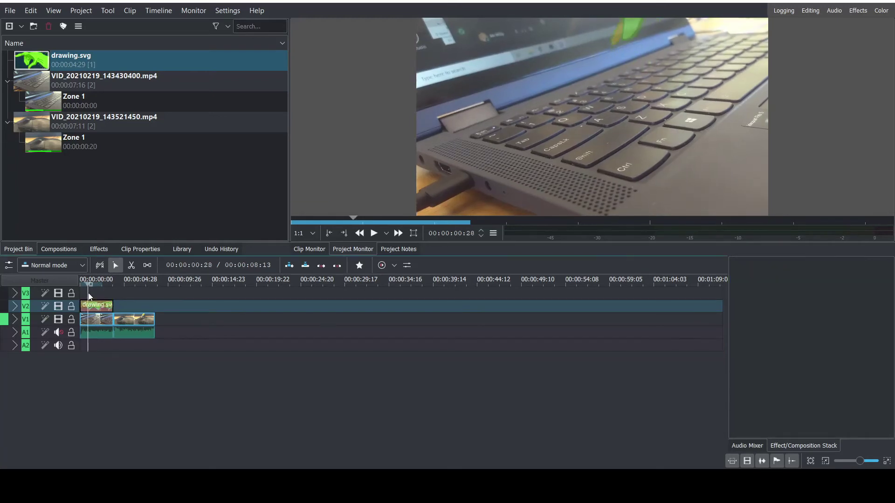
click(92, 304)
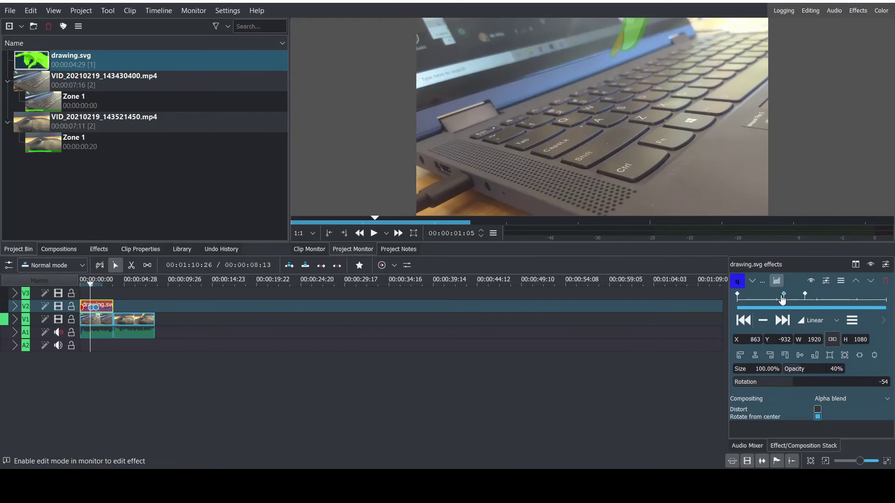
Add a drawing.svg keyframe at 00:00:02:07, moving the hand down to Y -642 and slightly reducing X.
drag(82, 296, 100, 296)
click(93, 305)
click(763, 321)
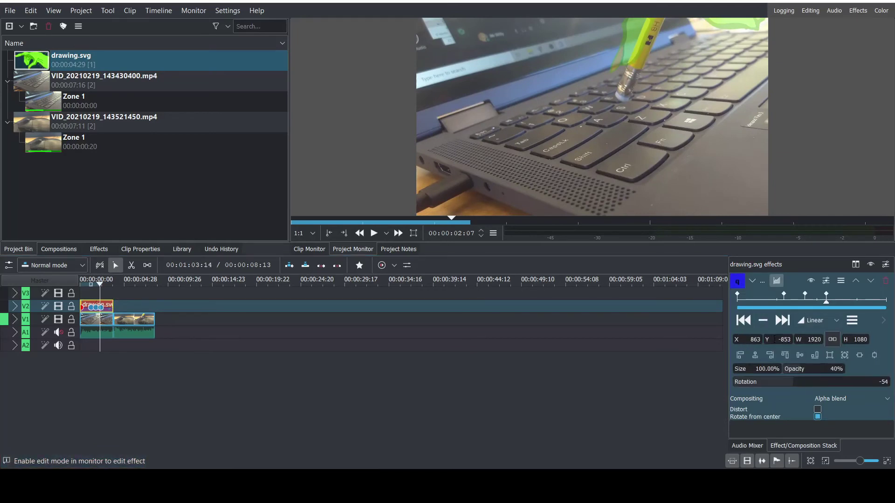
drag(772, 340, 864, 325)
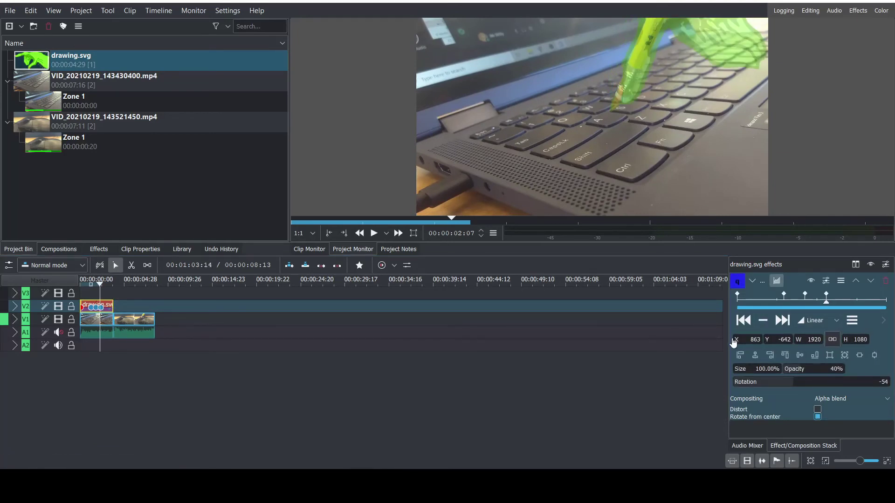
drag(734, 343, 725, 339)
Add a drawing.svg keyframe at 00:00:03:19 and position the hand at X 864, Y -466.
click(112, 294)
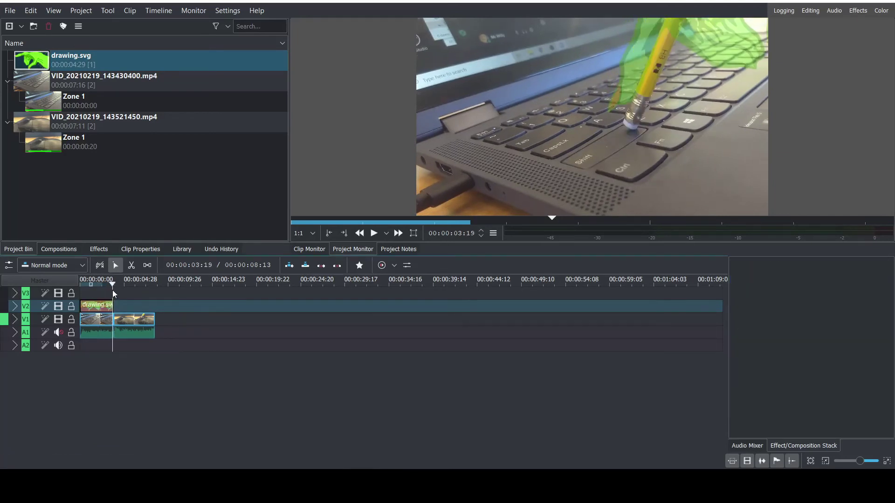
click(107, 310)
click(762, 320)
drag(772, 340, 849, 340)
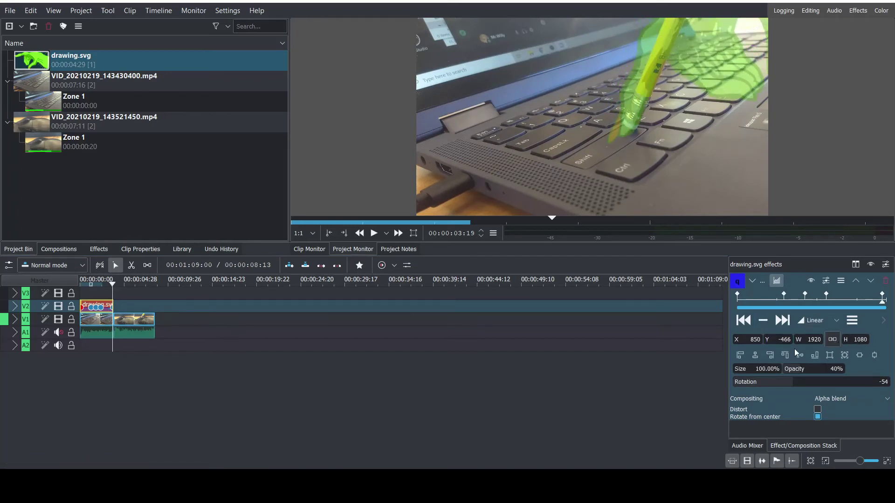
drag(736, 341, 740, 338)
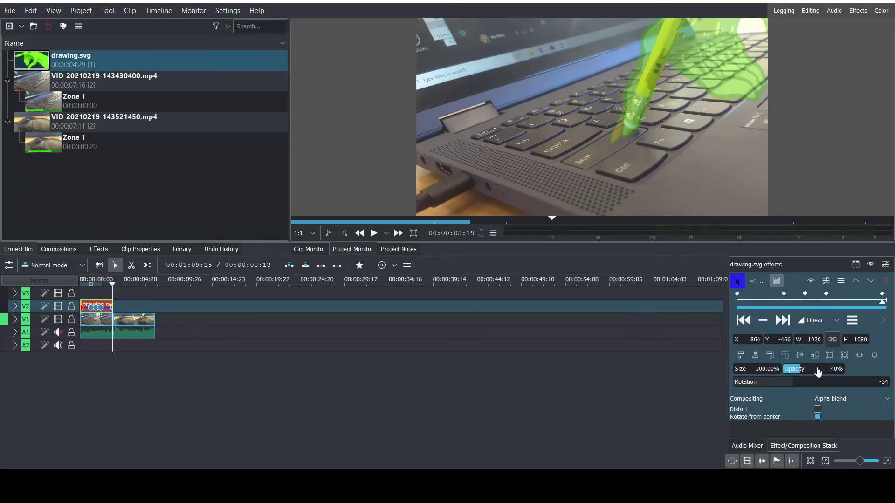
Raise the drawing.svg hand's opacity to 100%, add a keyframe at 00:00:02:19 and nudge its X position.
click(375, 233)
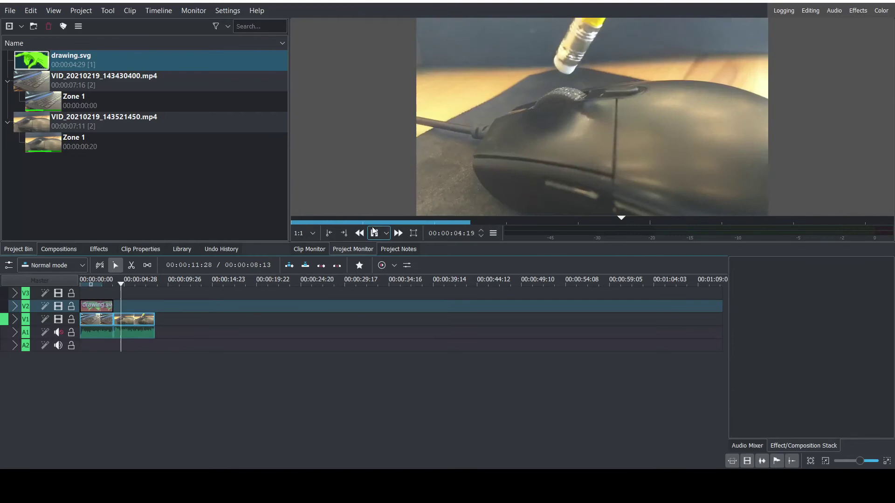
drag(94, 294, 104, 293)
click(103, 309)
click(763, 320)
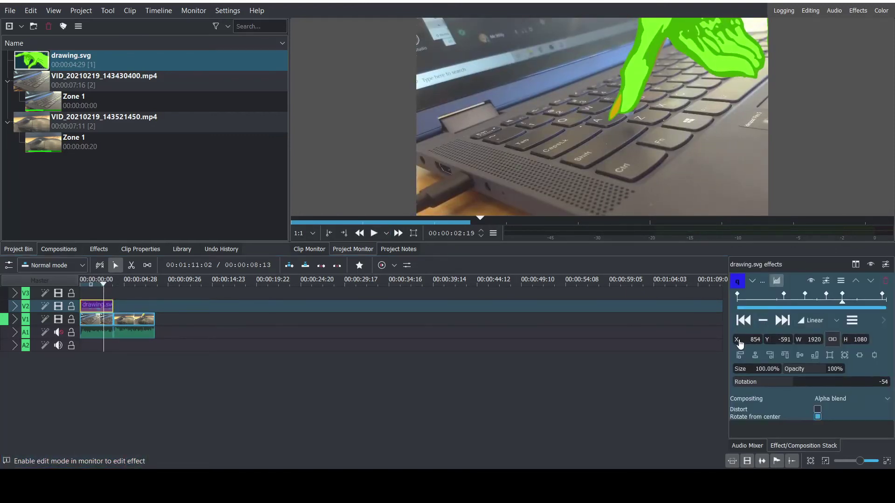
drag(741, 343, 744, 341)
Play the hand animation and add a keyframe to the drawing.svg clip at 00:00:03:06.
click(374, 233)
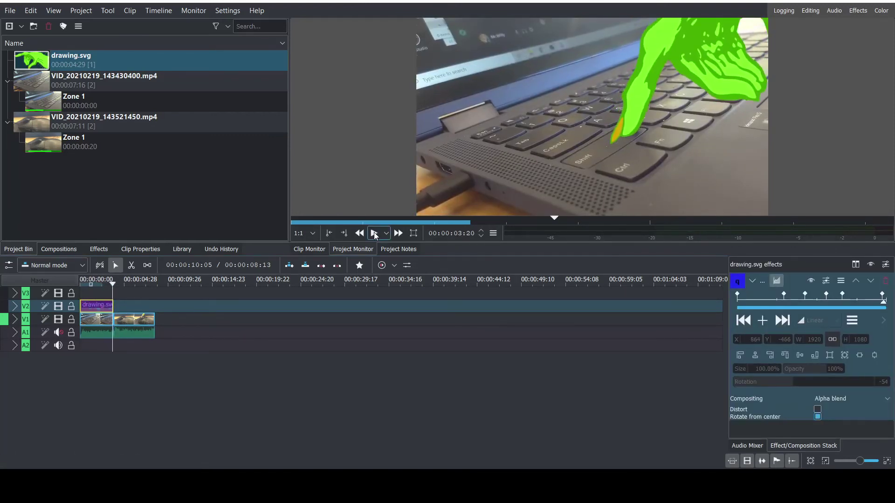
drag(111, 294, 108, 295)
click(97, 306)
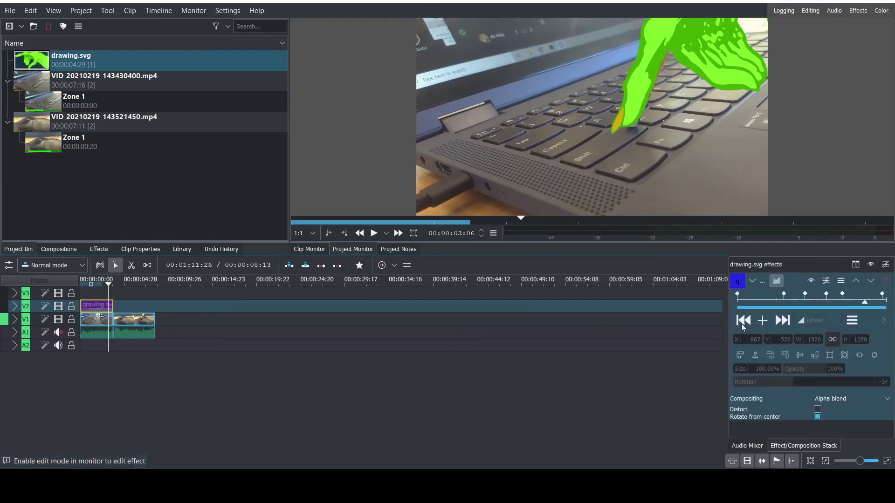
click(762, 321)
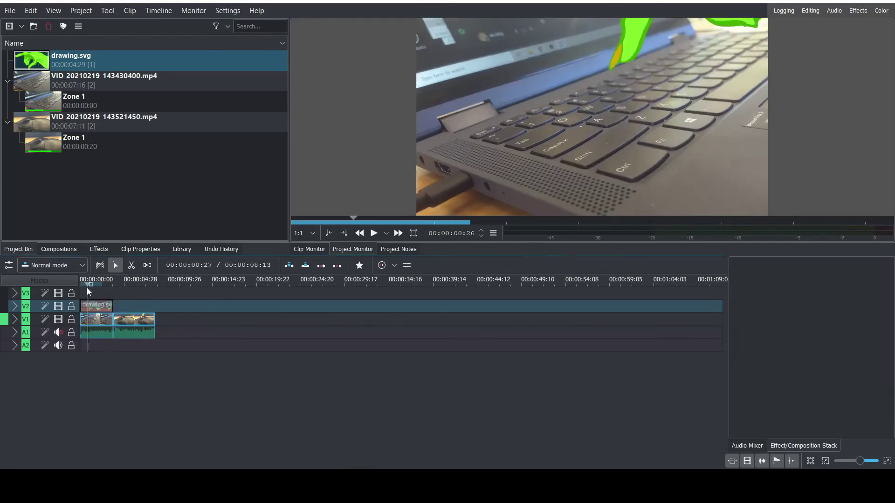
click(377, 233)
Add a drawing.svg keyframe at 00:00:02:29 and adjust the hand's Y position to follow the pencil.
click(106, 292)
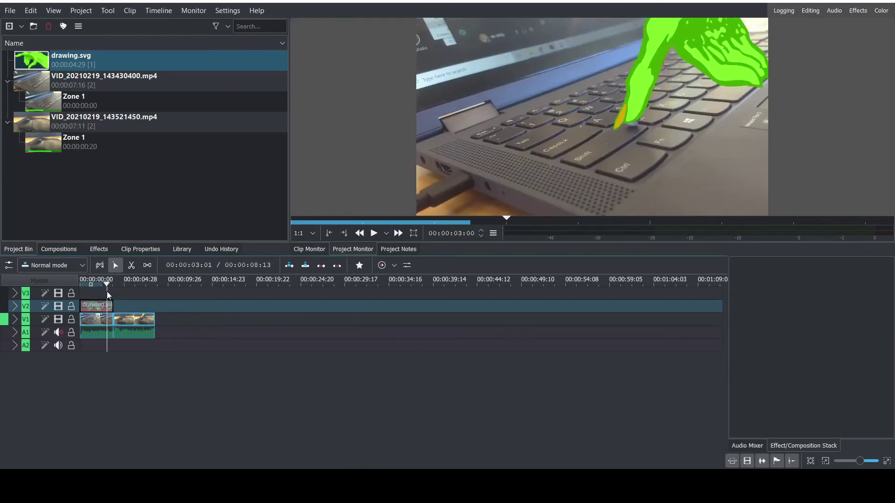
drag(108, 292, 107, 291)
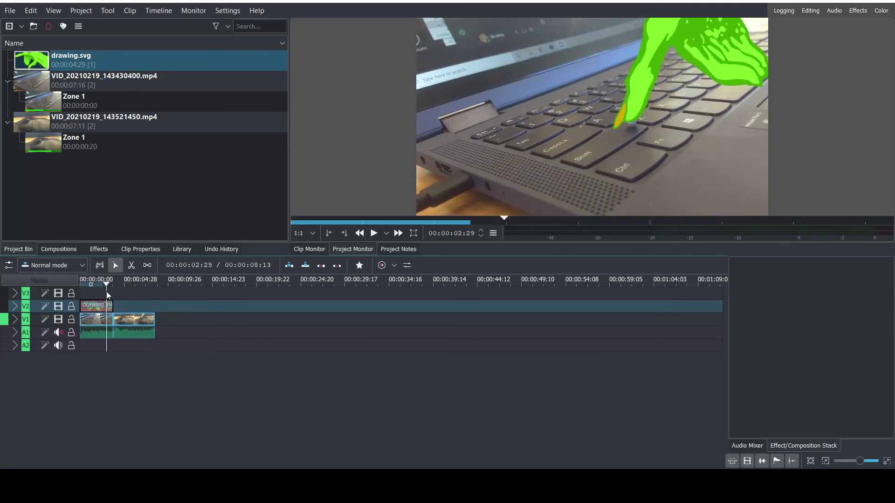
click(103, 305)
click(763, 321)
drag(769, 339, 779, 336)
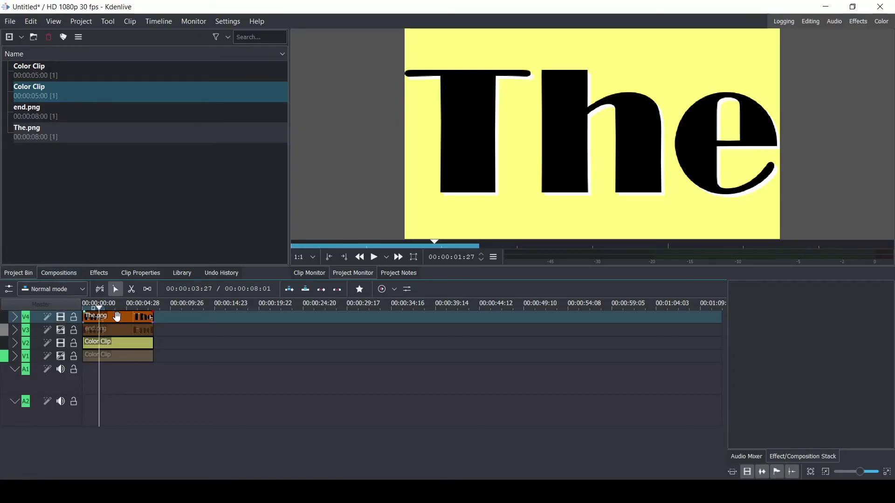
Add a Transform effect to The.png that shrinks it to 37.08% and places it outside the frame at X -713, Y 120.
click(117, 317)
right_click(117, 317)
mouse_move(154, 297)
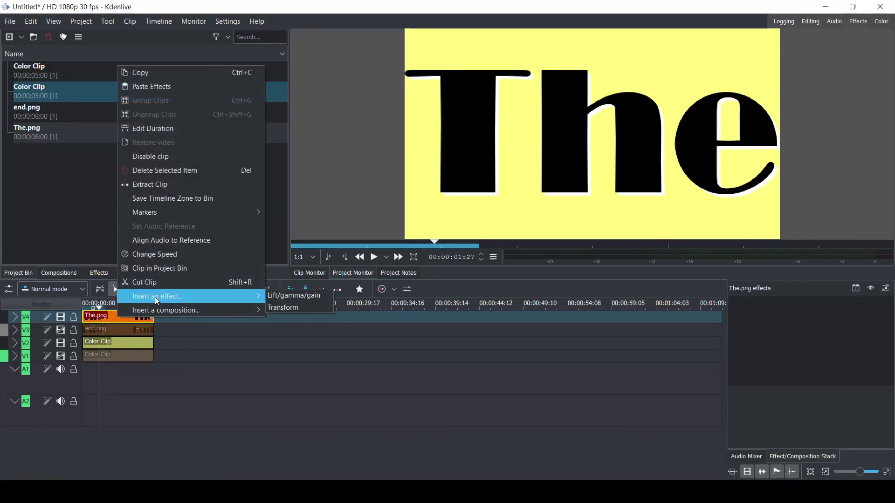
click(285, 308)
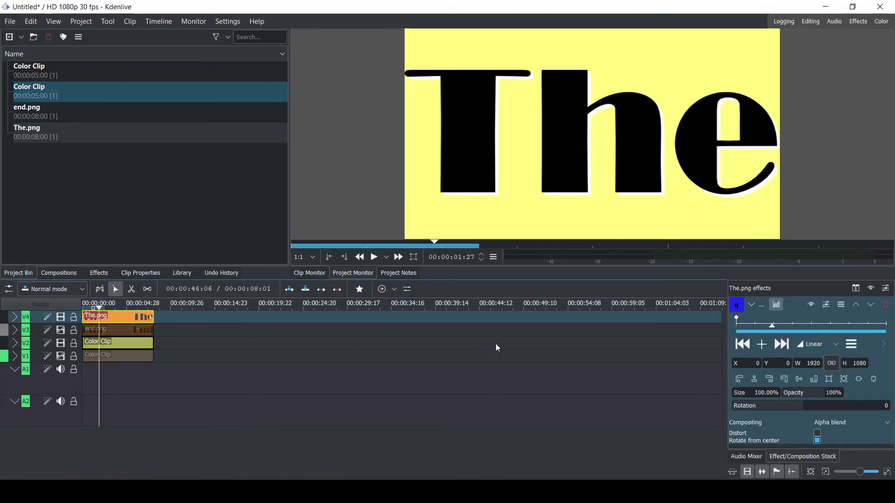
click(417, 261)
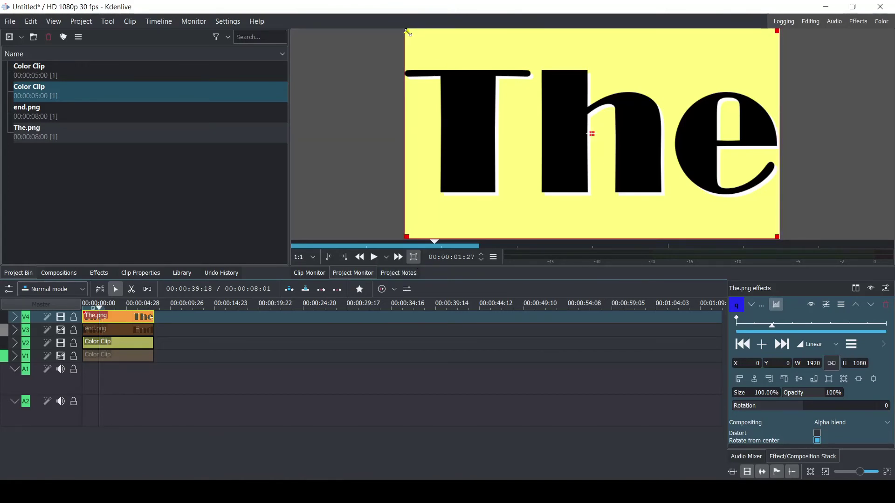
drag(405, 29, 335, 90)
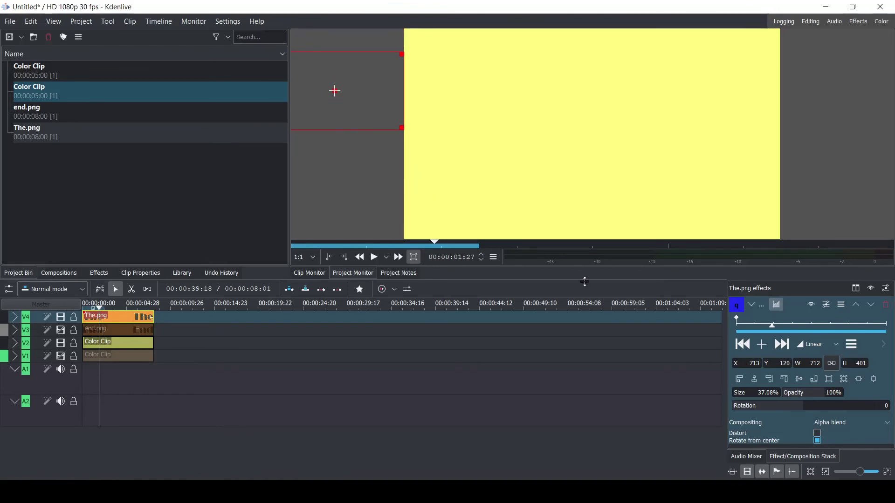
Add a keyframe to The.png at 00:00:01:29 and move the word into the frame at about X 17, Y 113.
drag(735, 327, 776, 330)
click(762, 347)
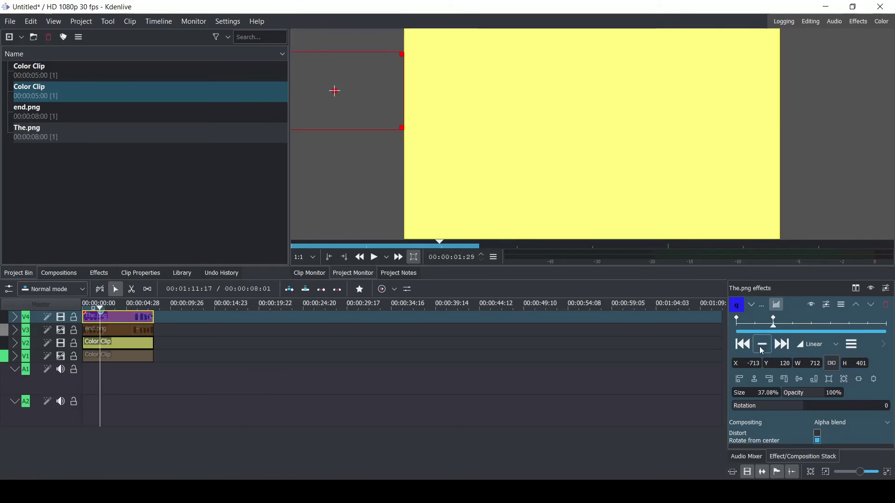
drag(334, 89, 470, 88)
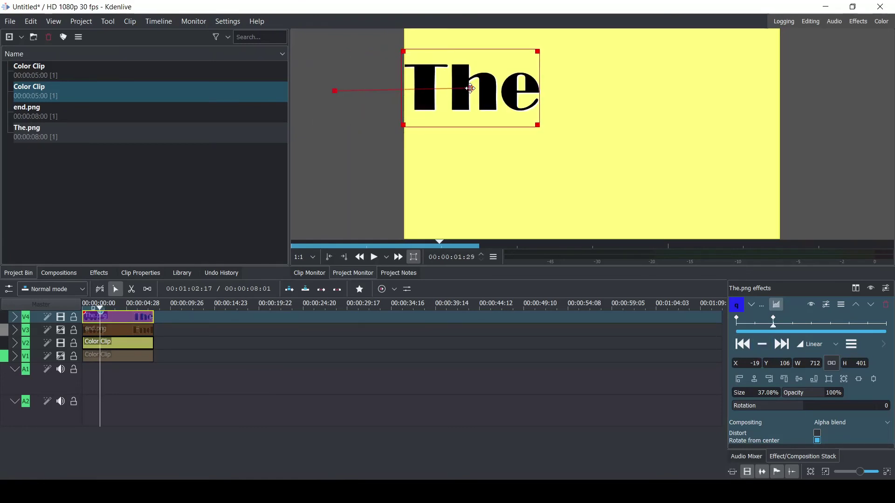
key(ctrl+z)
drag(337, 91, 478, 89)
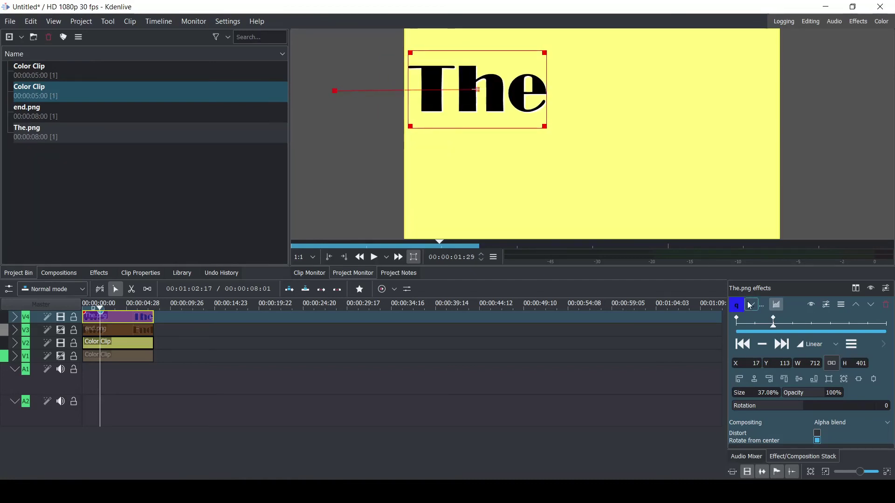
Change the interpolation type of The.png's keyframe at 00:00:01:29 and return the playhead to the timeline start.
click(169, 339)
click(106, 388)
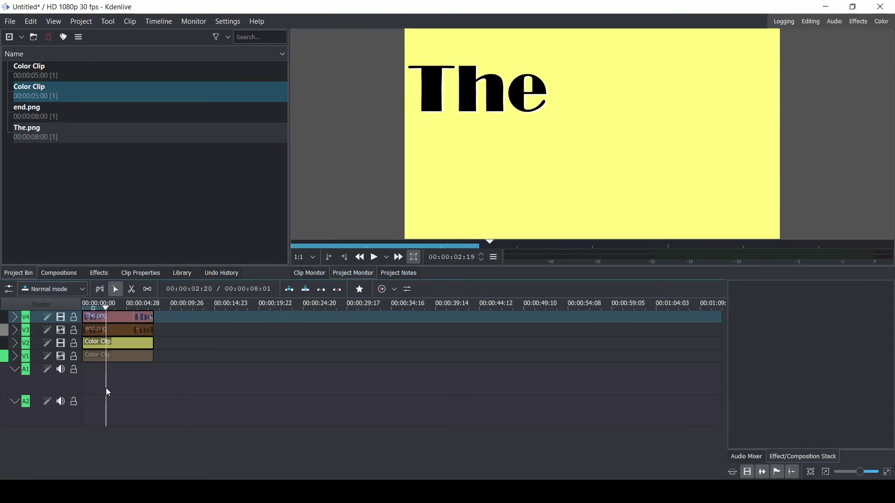
click(124, 323)
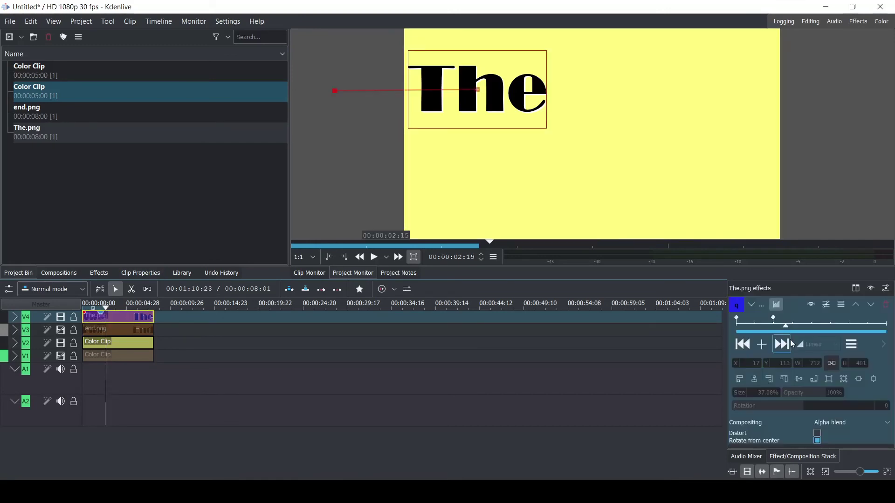
click(774, 319)
click(818, 345)
click(824, 383)
mouse_move(95, 396)
mouse_down()
mouse_move(112, 398)
mouse_move(80, 404)
mouse_up()
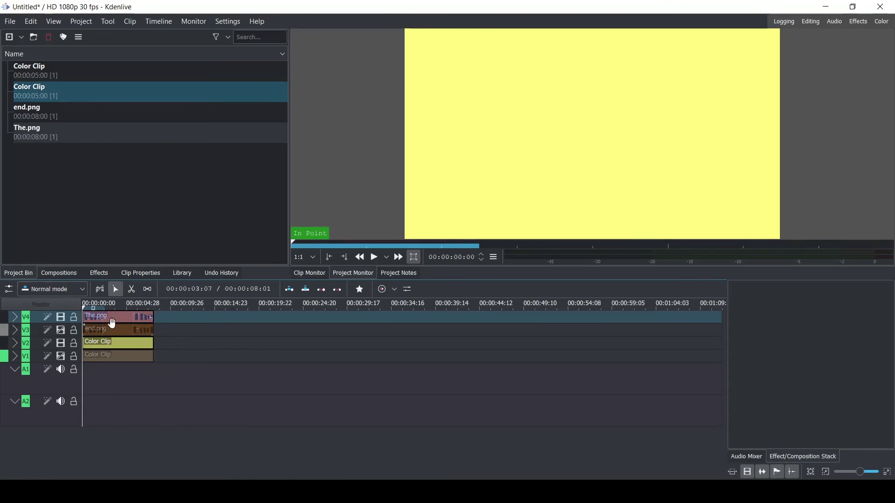
Make track V3 visible and add a Transform effect to the end.png clip.
click(105, 331)
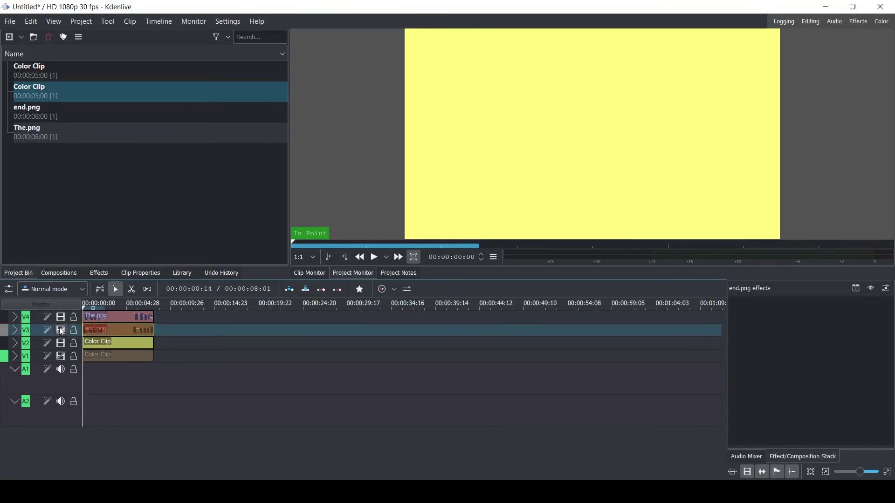
right_click(97, 331)
mouse_move(146, 311)
click(262, 323)
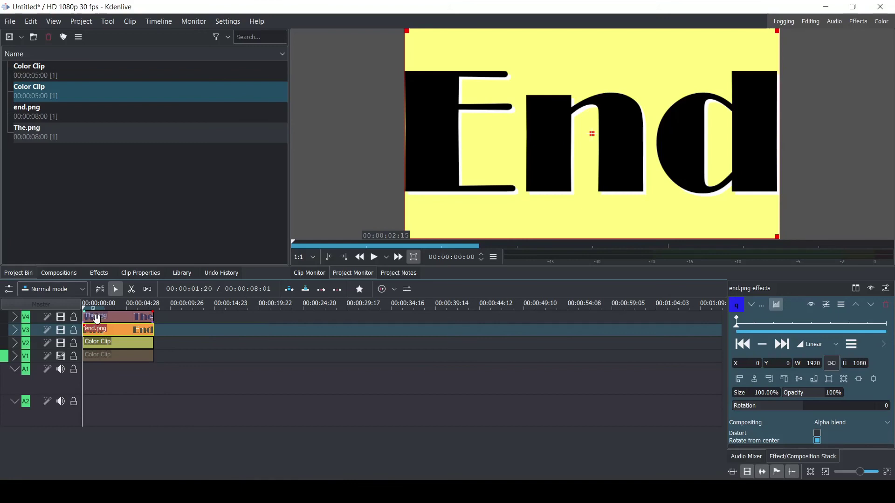
Check The.png's transform size and set the end.png clip's size to 37% to match.
click(106, 318)
click(101, 329)
text(37)
key(Return)
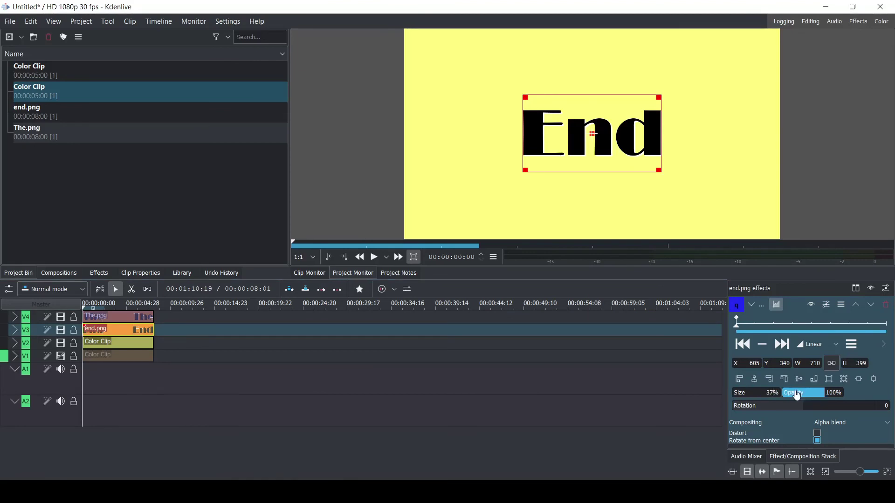
key(Return)
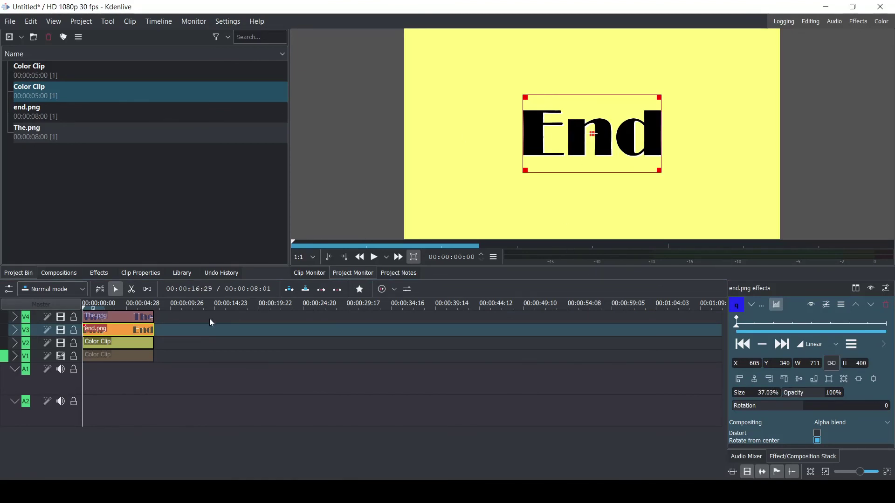
Move the end.png word out of the frame to about X -717, Y 441, with The.png shown at 00:00:03:02 for reference.
click(110, 373)
click(108, 330)
drag(594, 134, 334, 154)
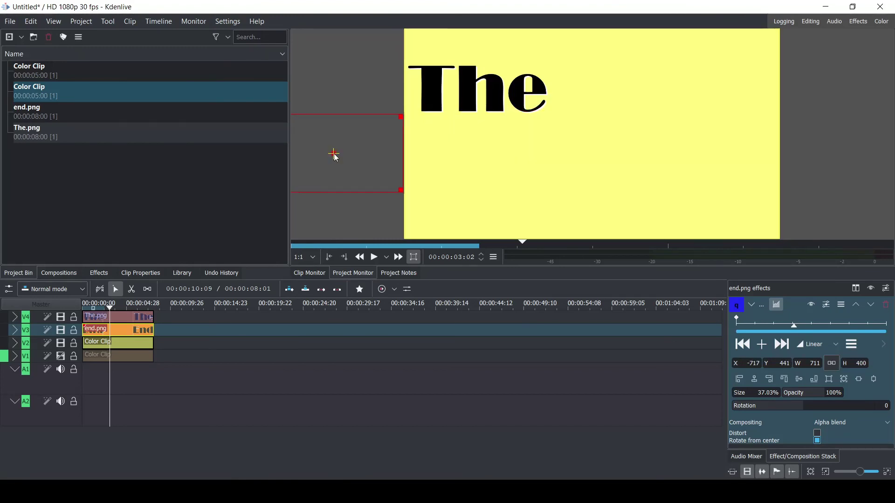
Add an end.png keyframe at 00:00:01:29, aligned with The.png's keyframe, and move the word to about X 705, Y 437.
click(140, 317)
click(772, 323)
click(117, 333)
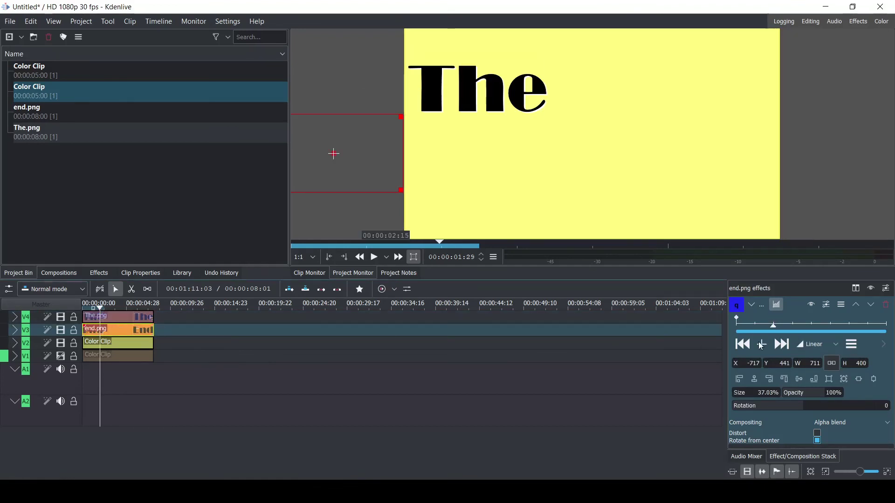
drag(334, 153, 612, 152)
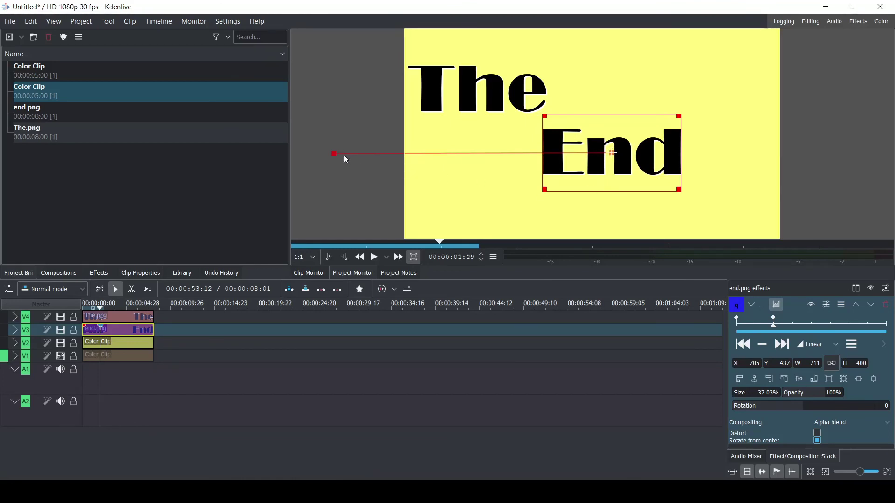
Set the end.png keyframe at 00:00:01:29 to Y 441 to match its starting height.
click(736, 318)
click(773, 319)
key(Return)
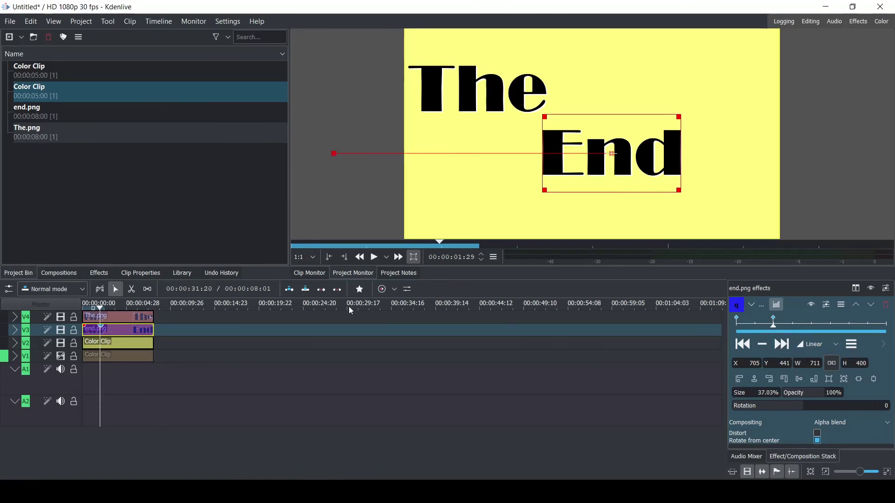
Play the title animation from the start of the timeline, then stop it.
click(84, 382)
click(372, 260)
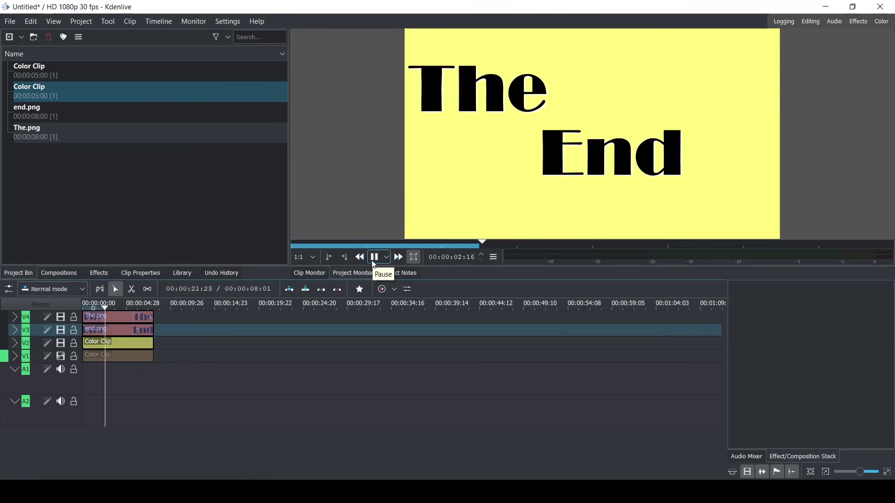
click(374, 258)
Add a third keyframe to the end.png clip after the one at 00:00:01:29.
click(106, 331)
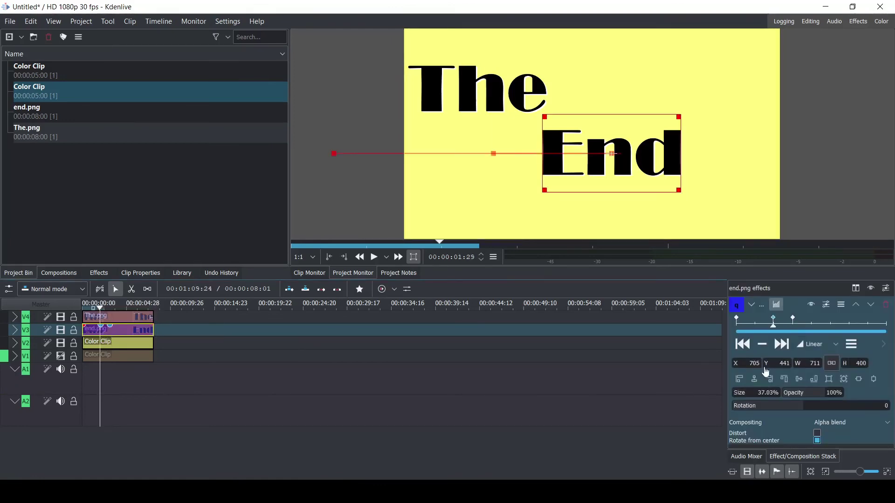